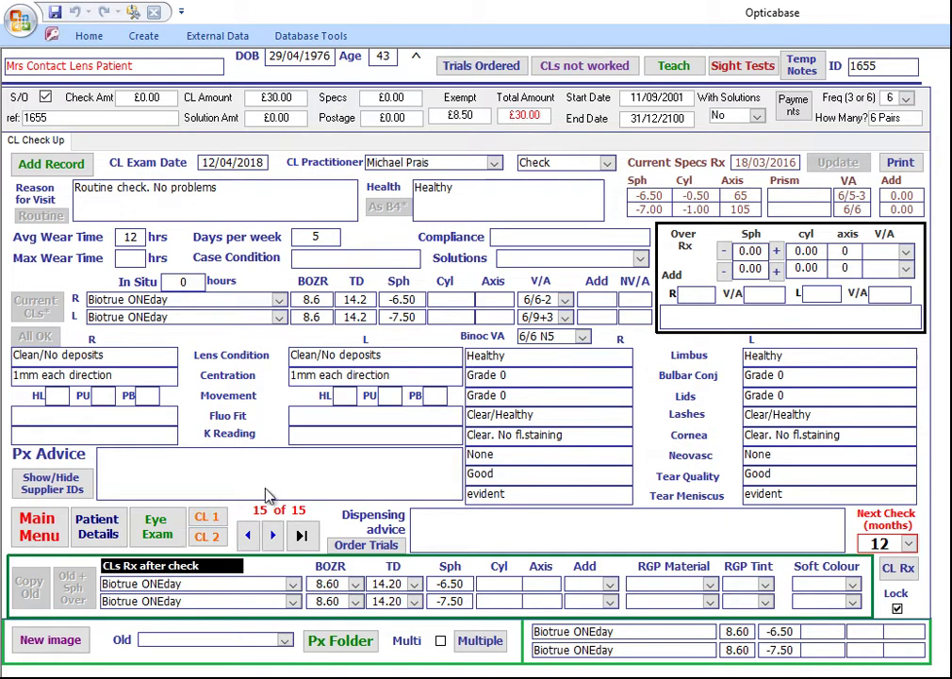
Start a new check record with CL Fitter, a routine reason, and last visit's health and wear details
{"action": "left_click", "coordinate": [52, 164]}
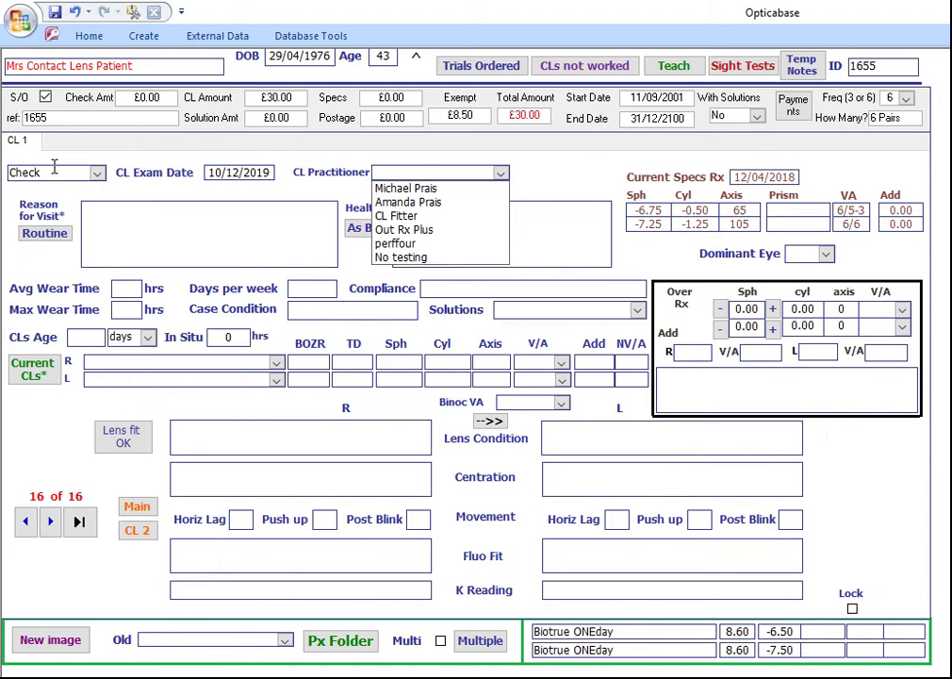
{"action": "left_click", "coordinate": [395, 216]}
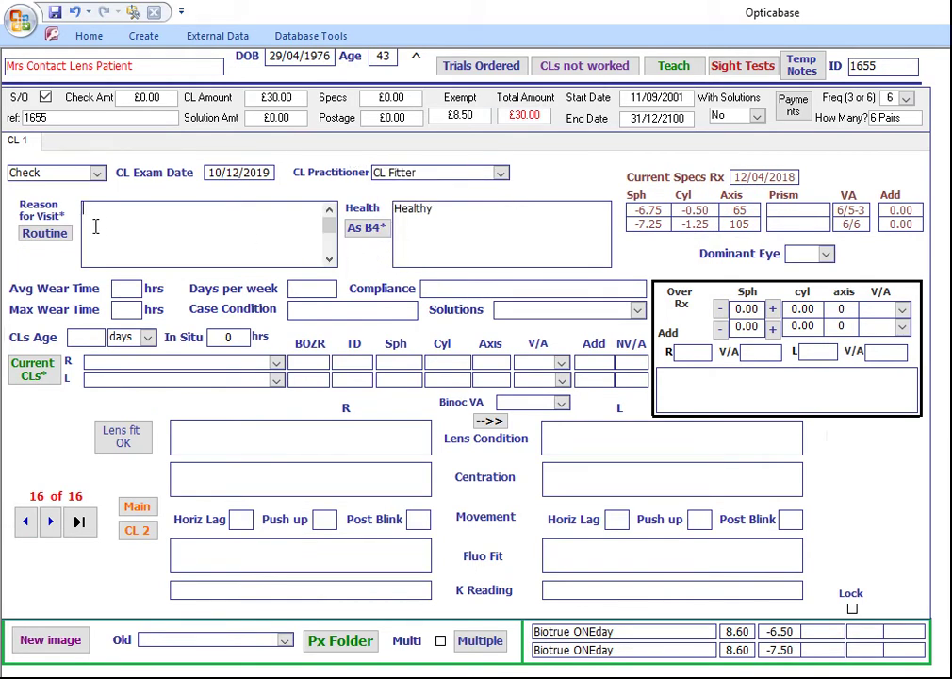
{"action": "left_click", "coordinate": [44, 232]}
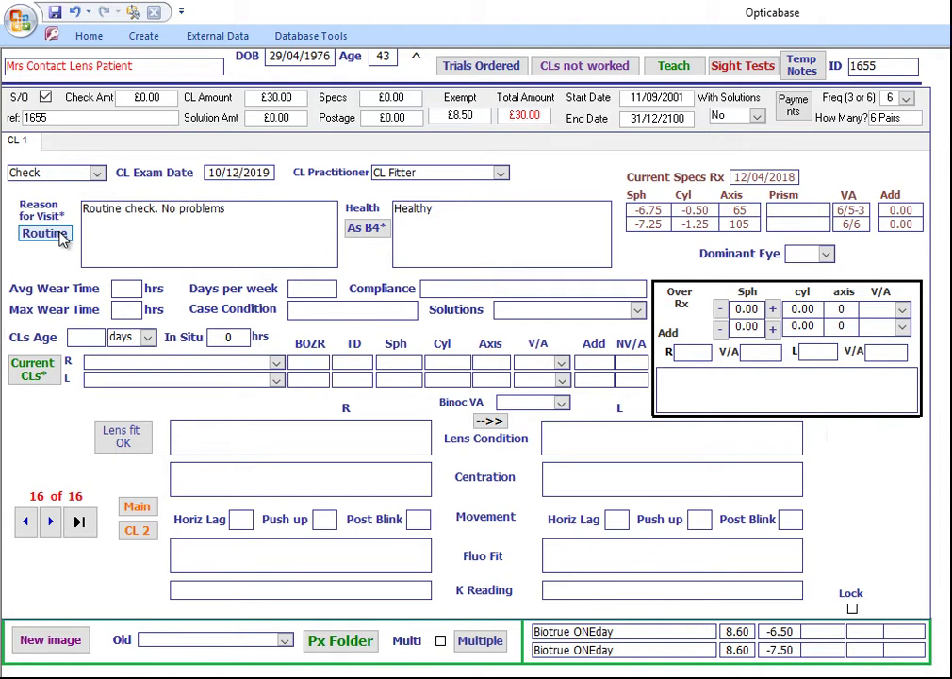
{"action": "left_click", "coordinate": [240, 217]}
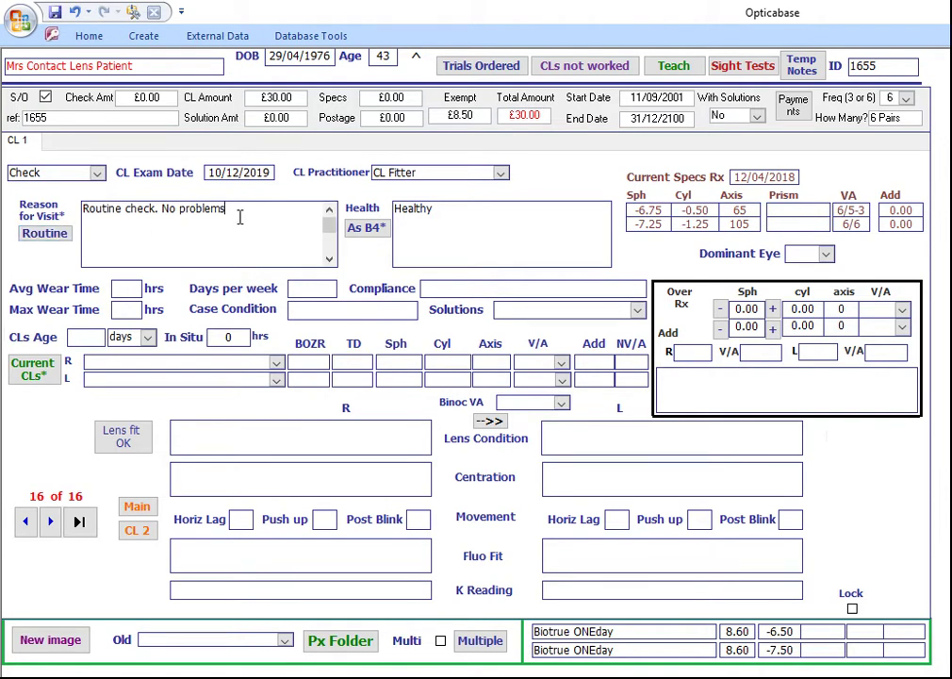
{"action": "left_click", "coordinate": [368, 236]}
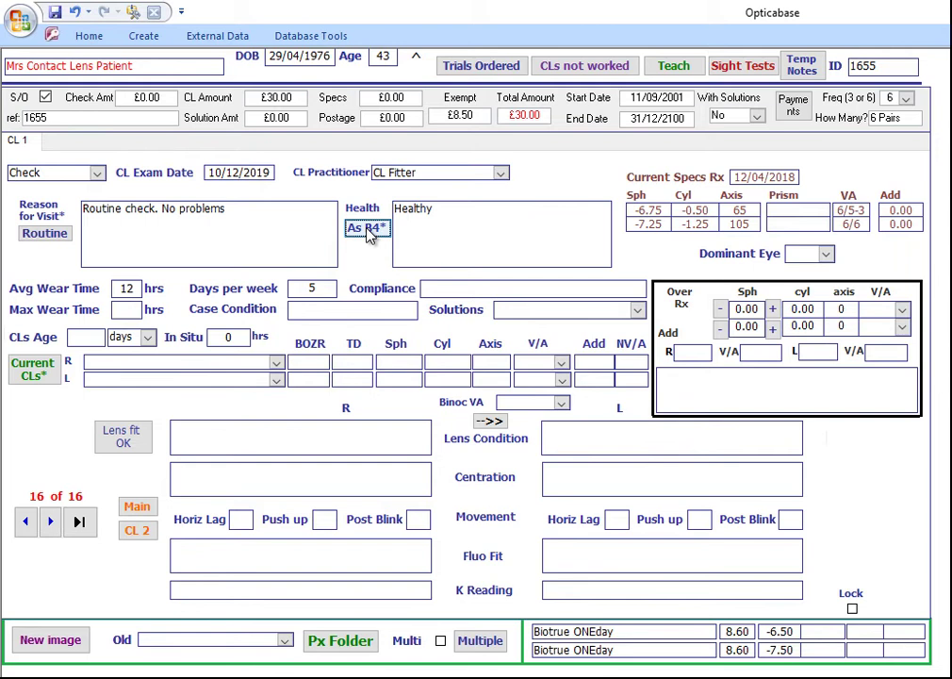
Enter compliance 'excellent', maximum wear time 12 and case condition 'clean'
{"action": "left_click", "coordinate": [429, 288]}
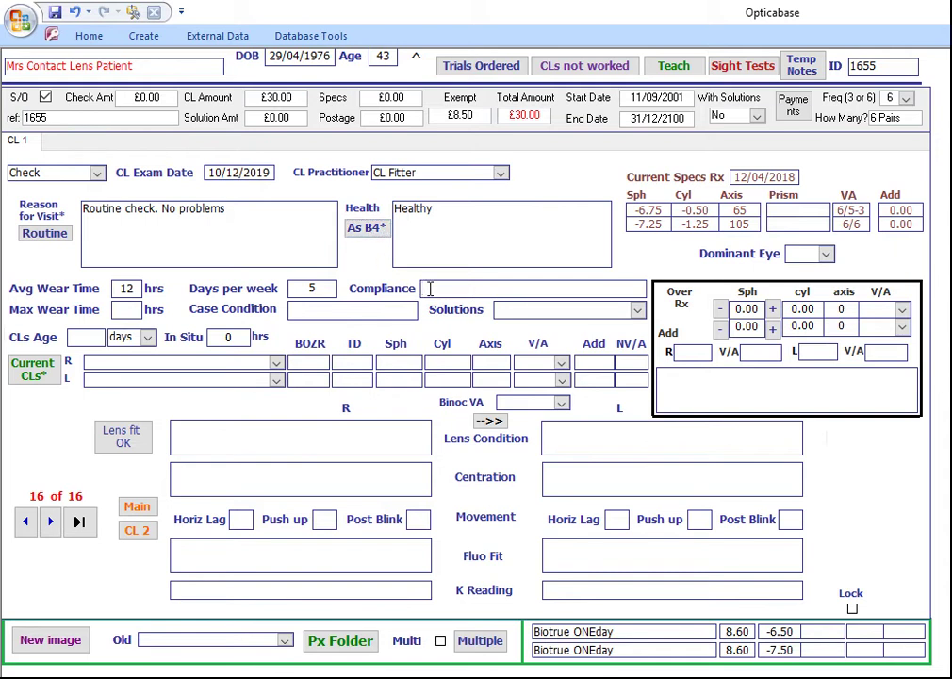
{"action": "type", "text": "excellent"}
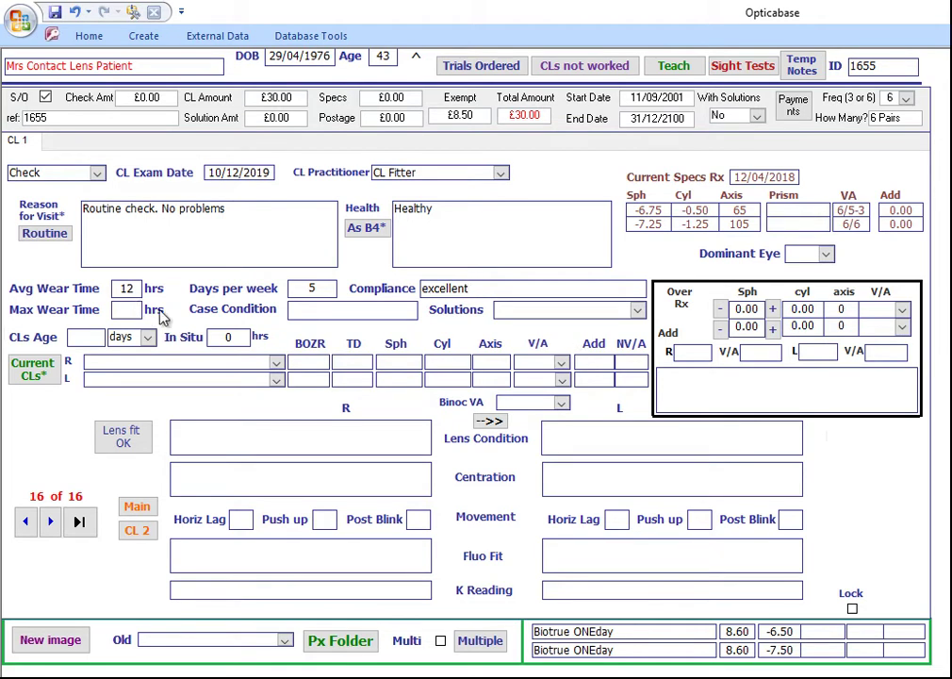
{"action": "type", "text": "12"}
{"action": "left_click", "coordinate": [303, 315]}
{"action": "type", "text": "clean"}
Record Biotrue as the care solution and fill in the current Biotrue ONEday lenses
{"action": "left_click", "coordinate": [637, 310]}
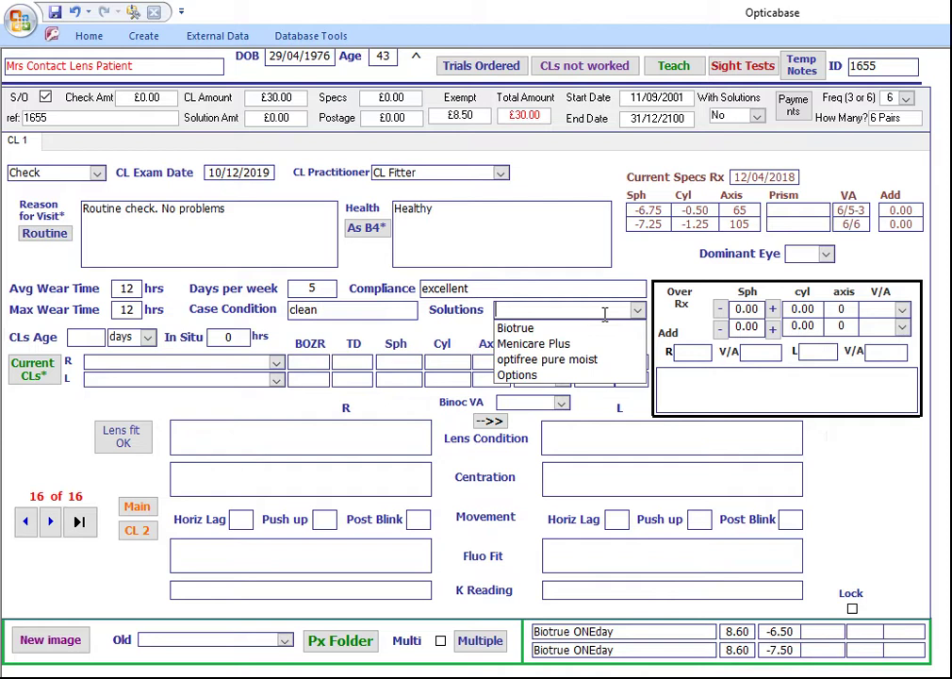
{"action": "left_click", "coordinate": [569, 329]}
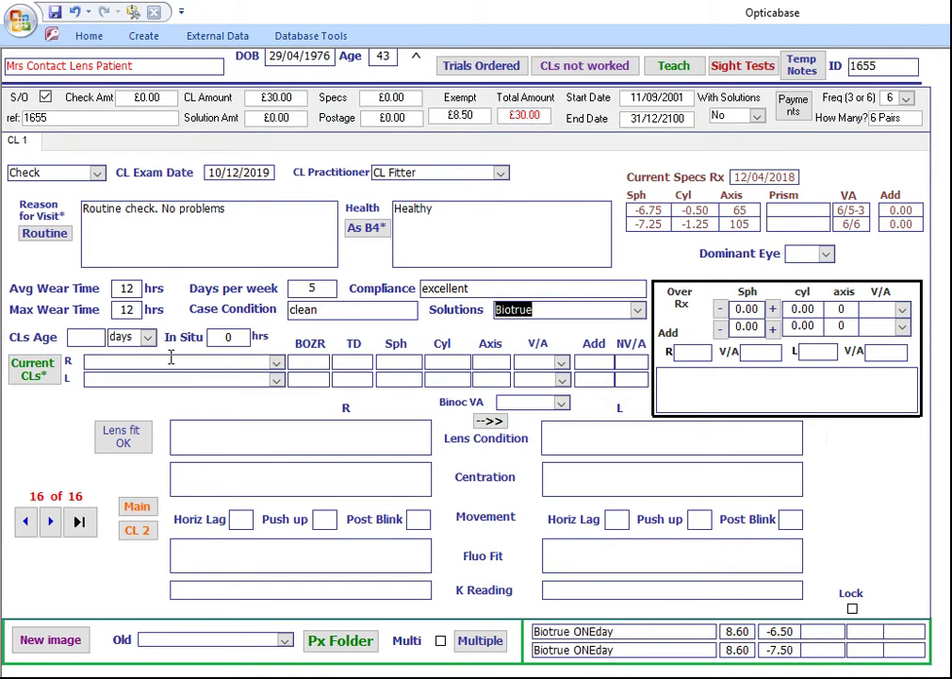
{"action": "left_click", "coordinate": [37, 382]}
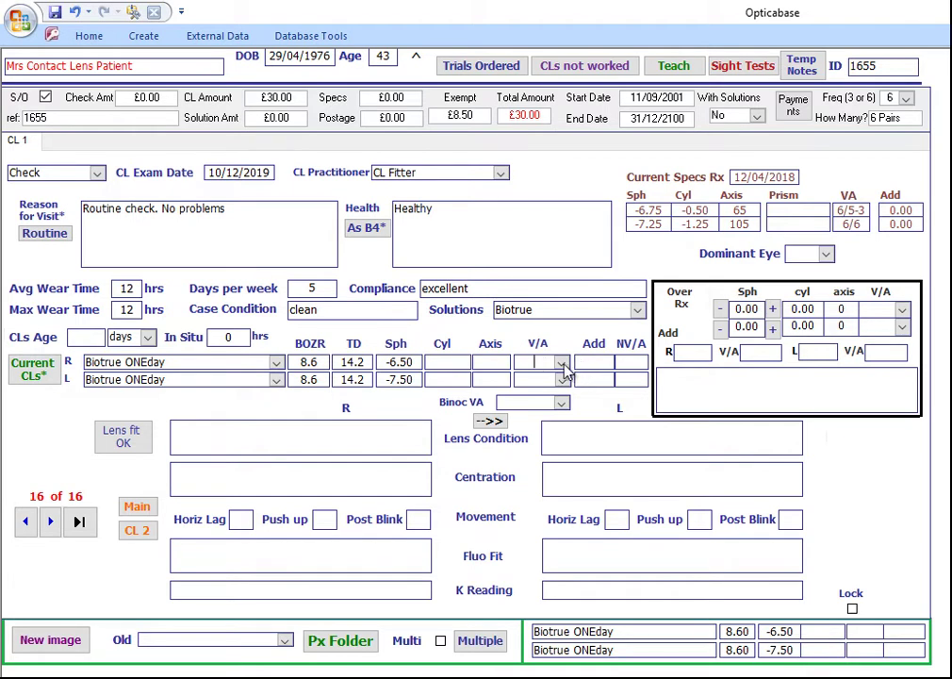
Set the lens acuities to 6/9 for the right eye and 6/5 for the left
{"action": "left_click", "coordinate": [561, 363]}
{"action": "left_click", "coordinate": [553, 405]}
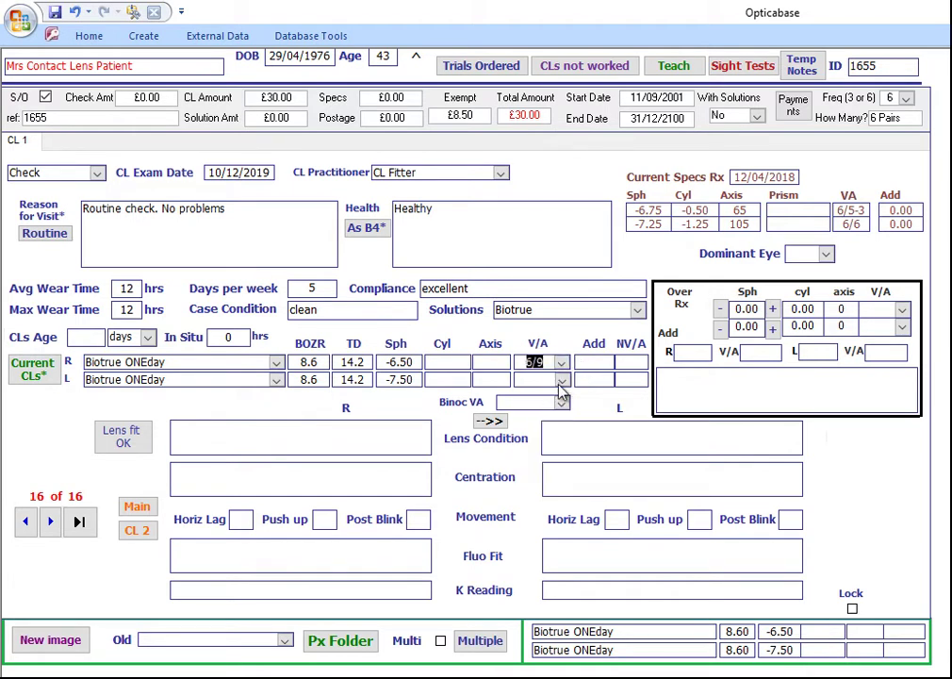
{"action": "left_click", "coordinate": [562, 381]}
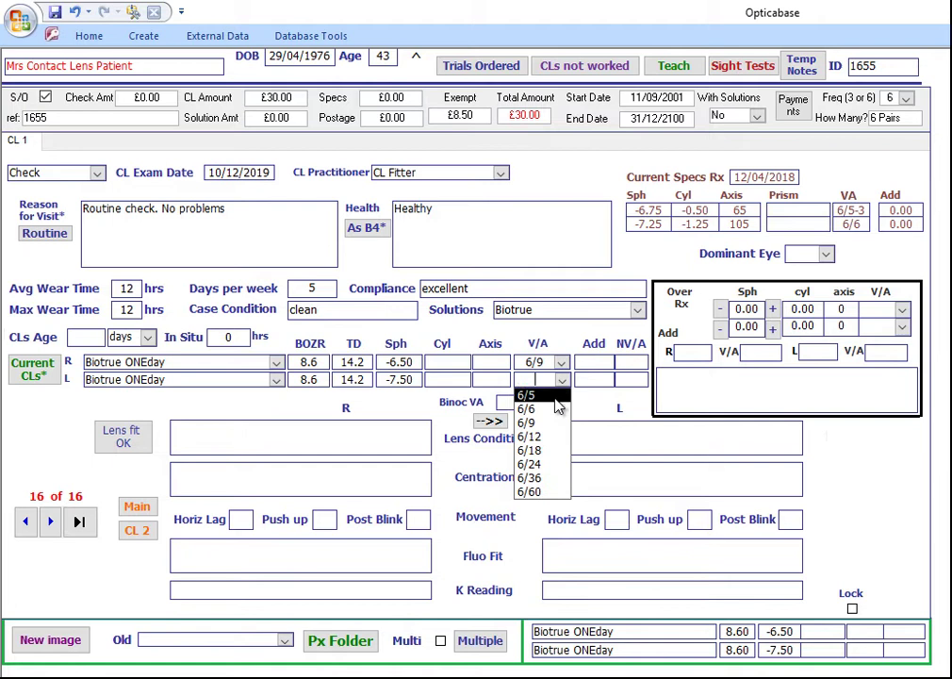
{"action": "left_click", "coordinate": [556, 396]}
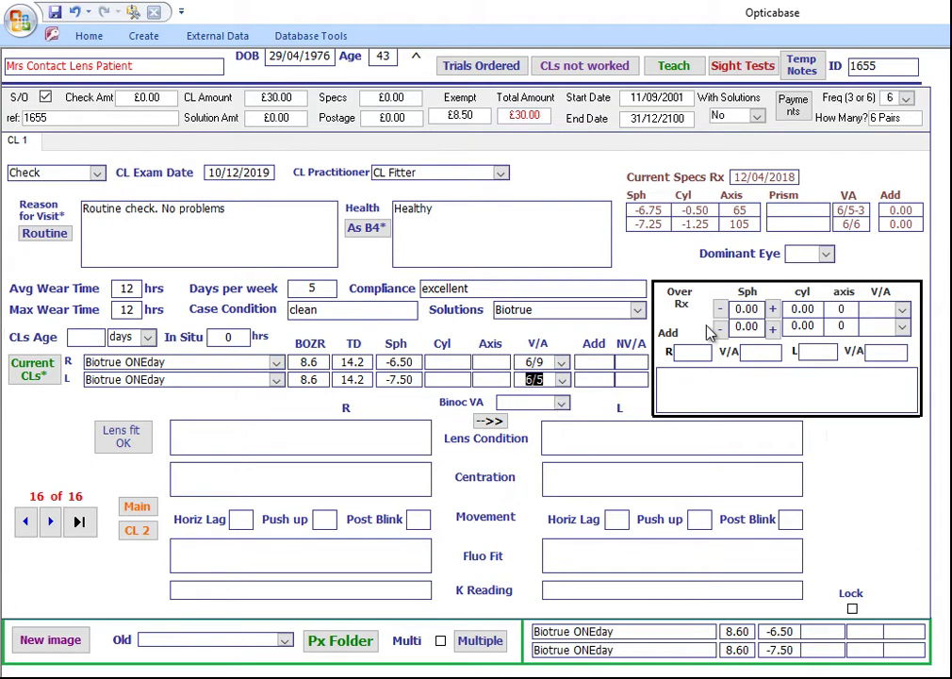
Set the right over-refraction sphere to -0.50 with 6/5 acuity in both eyes
{"action": "left_click", "coordinate": [720, 310]}
{"action": "left_click", "coordinate": [719, 309]}
{"action": "left_click", "coordinate": [875, 309]}
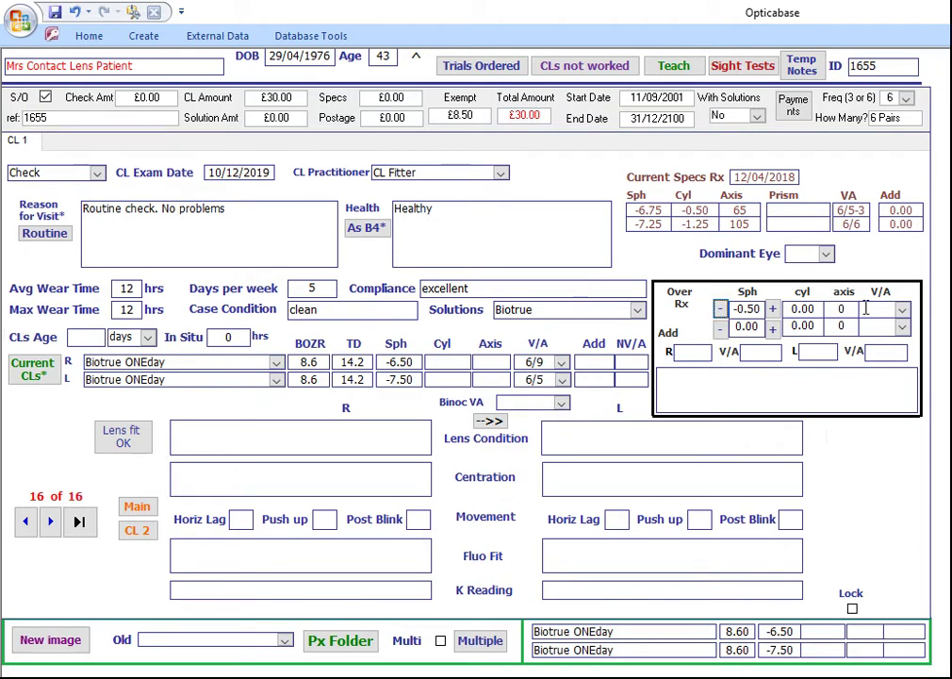
{"action": "type", "text": "6/5"}
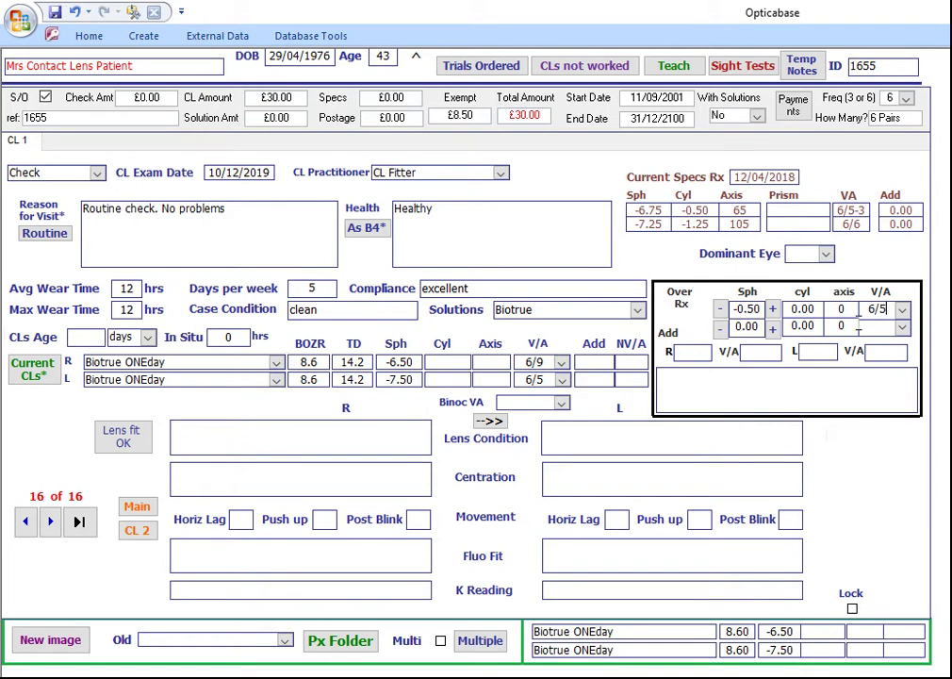
{"action": "left_click", "coordinate": [875, 327]}
{"action": "type", "text": "6/5"}
{"action": "left_click", "coordinate": [696, 379]}
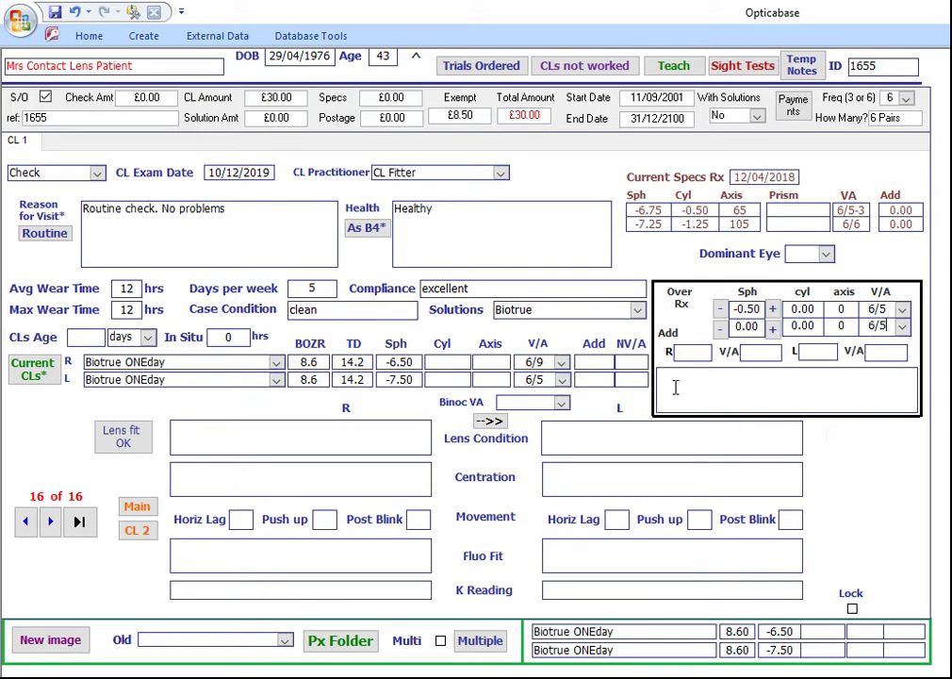
Add the over-Rx note 'other notes. eg Don't use over Rx as under correction helps for'
{"action": "left_click", "coordinate": [705, 383]}
{"action": "type", "text": "other notes"}
{"action": "type", "text": ". eg Don't"}
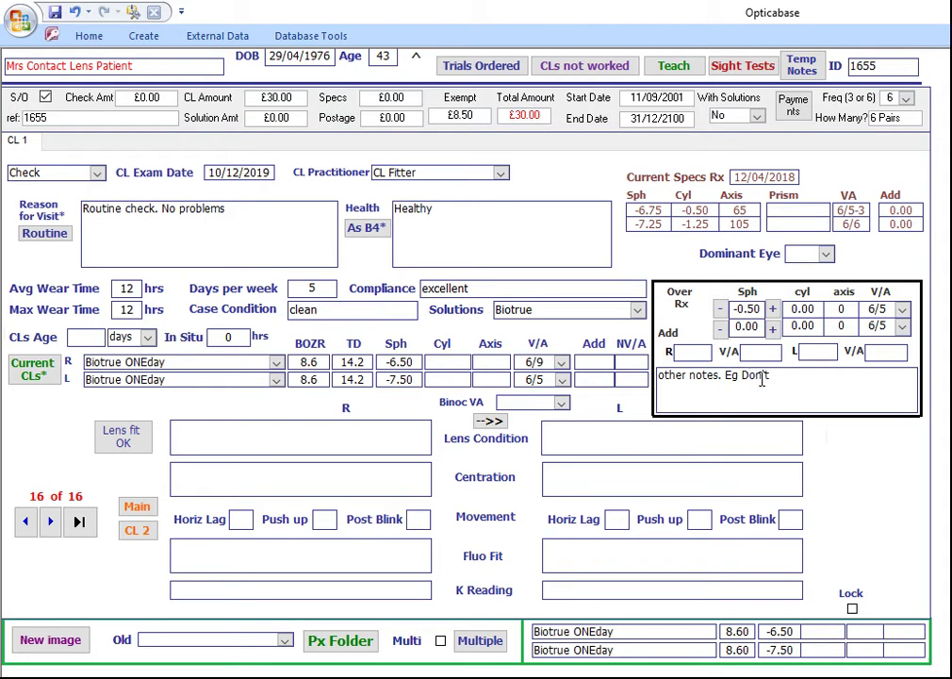
{"action": "type", "text": " use over Rx as under corre"}
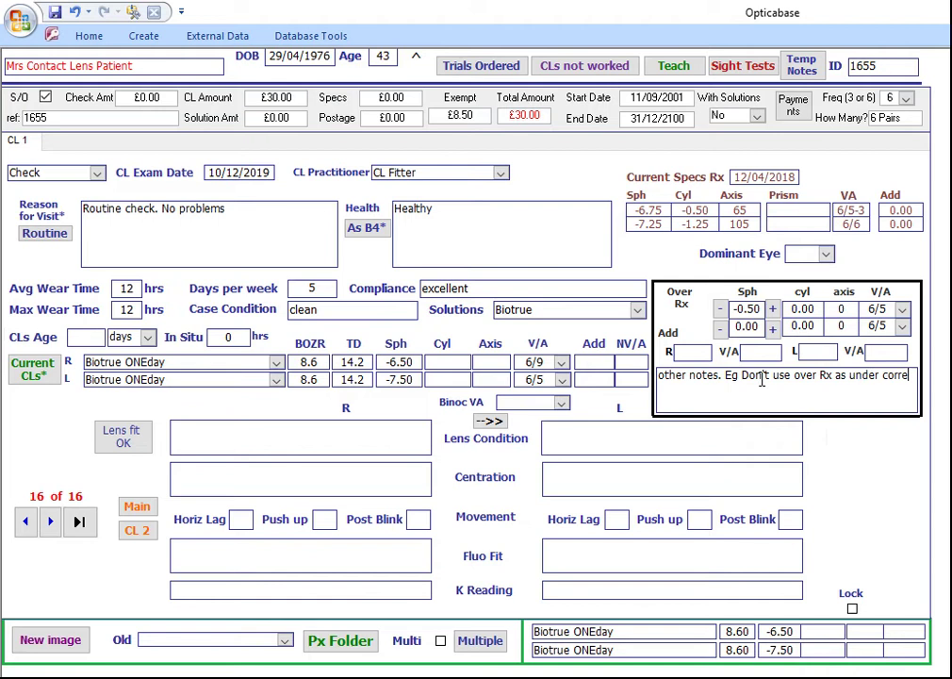
{"action": "type", "text": "ction helps"}
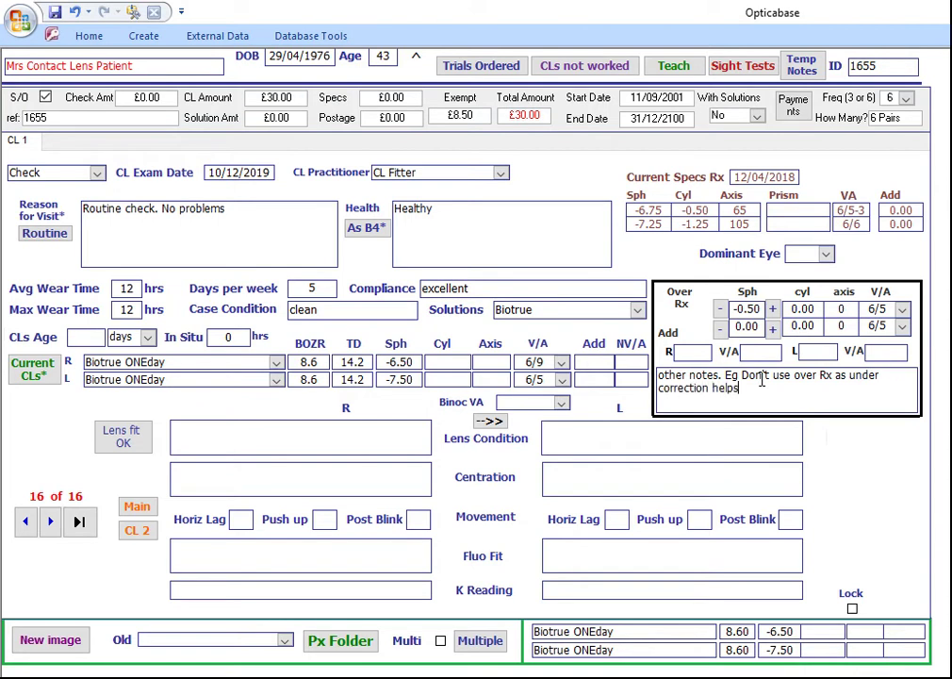
{"action": "type", "text": " for NV"}
Mark both lenses clean, deposit-free and centred within 1mm, then go to the CL 2 page
{"action": "left_click", "coordinate": [126, 438]}
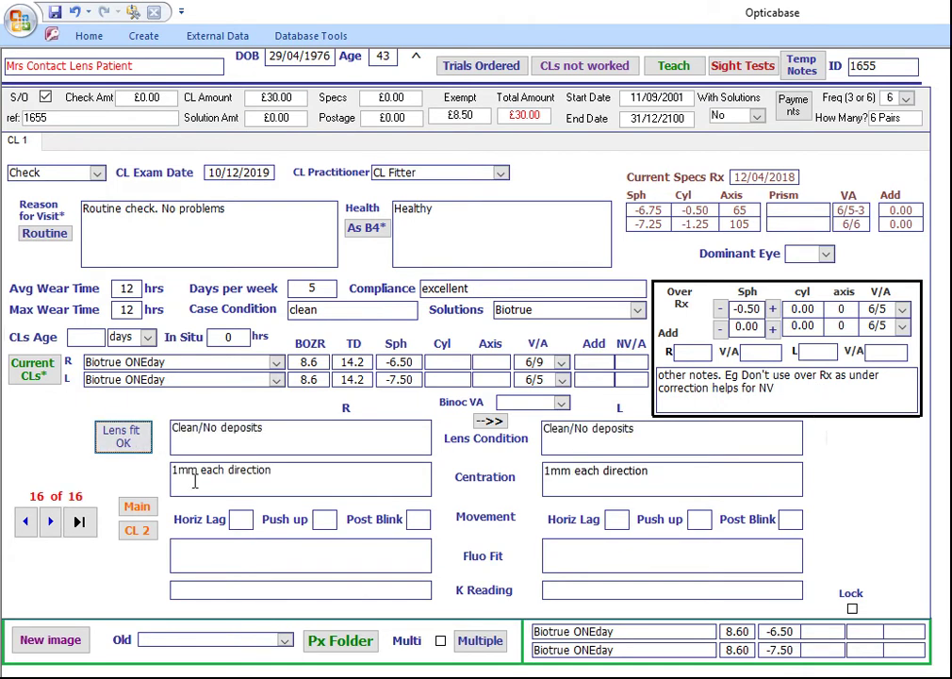
{"action": "left_click", "coordinate": [138, 532]}
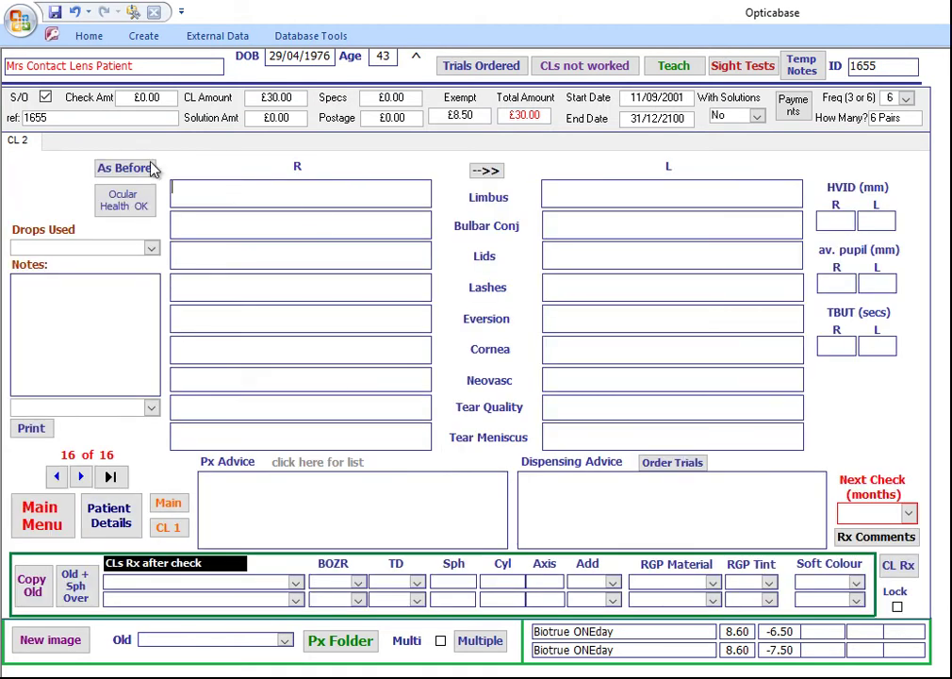
Copy last visit's ocular findings to both eyes and change the right cornea to 'Slight' staining
{"action": "left_click", "coordinate": [132, 177]}
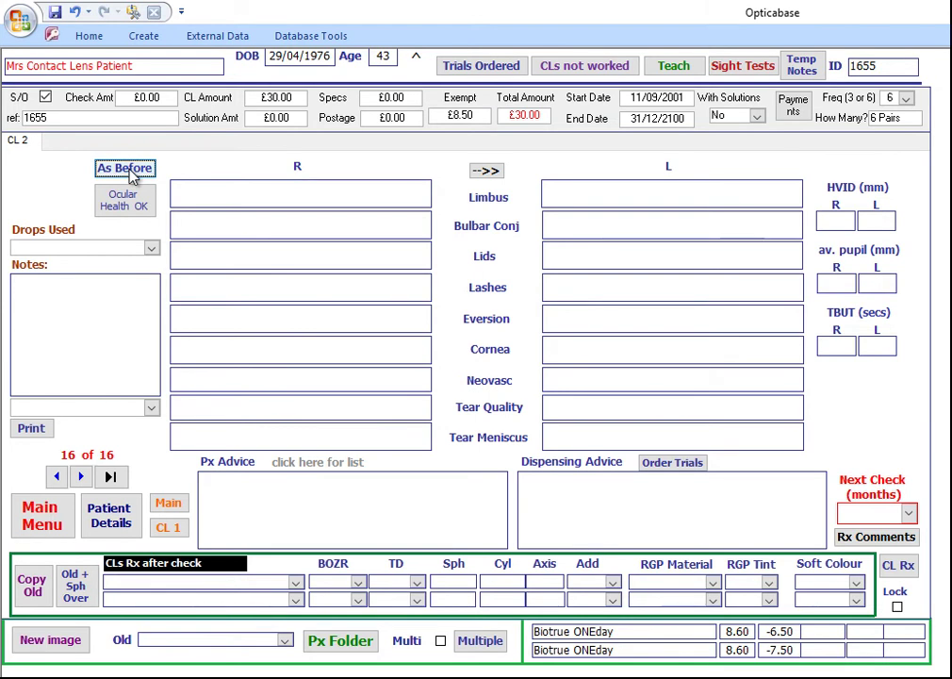
{"action": "left_click", "coordinate": [132, 177]}
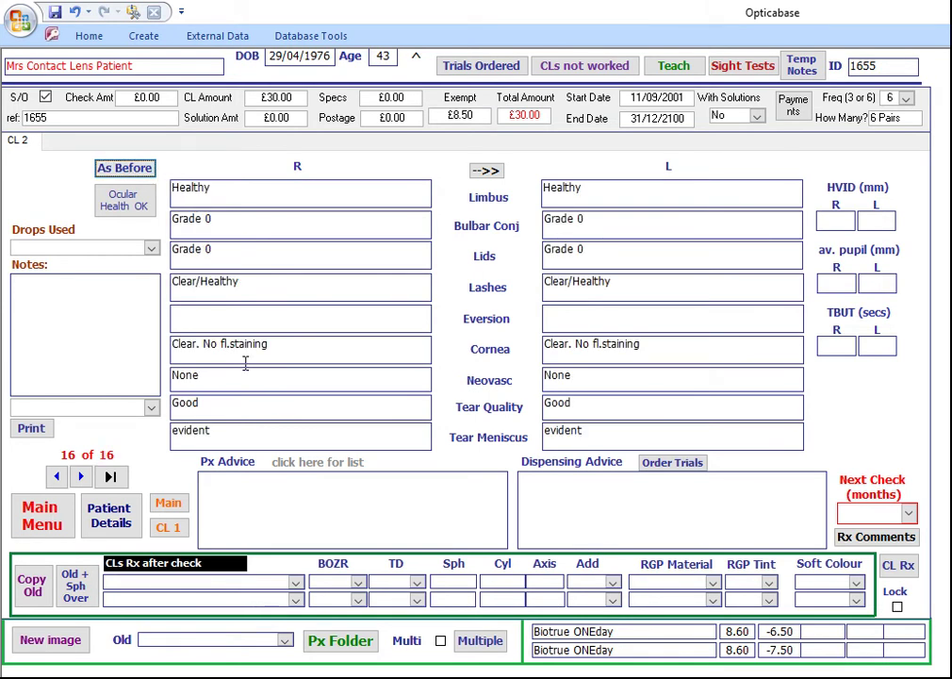
{"action": "left_click_drag", "start_coordinate": [216, 347], "coordinate": [209, 347]}
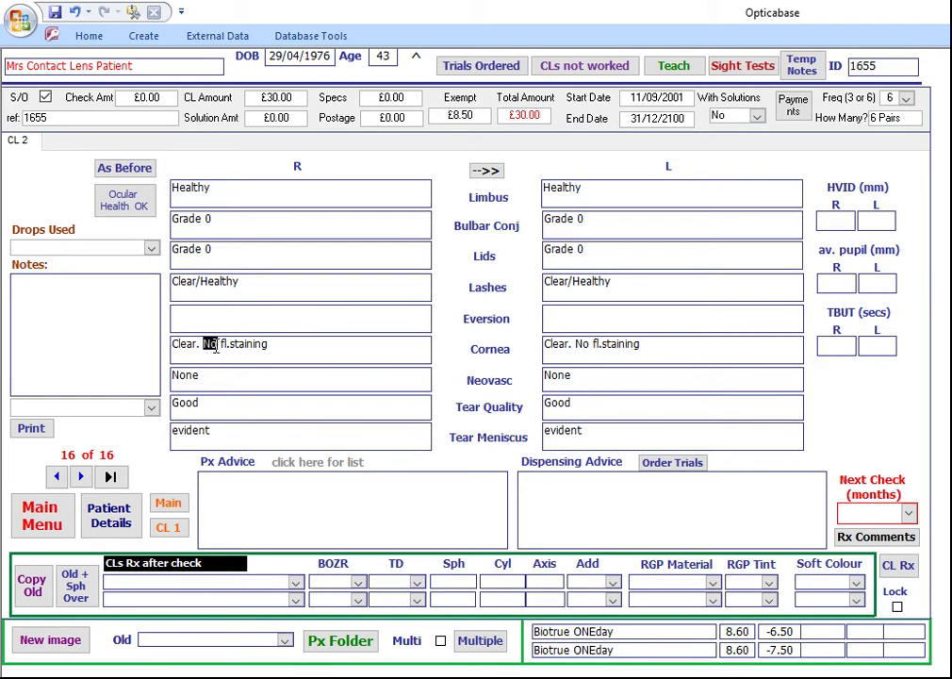
{"action": "type", "text": "Slight"}
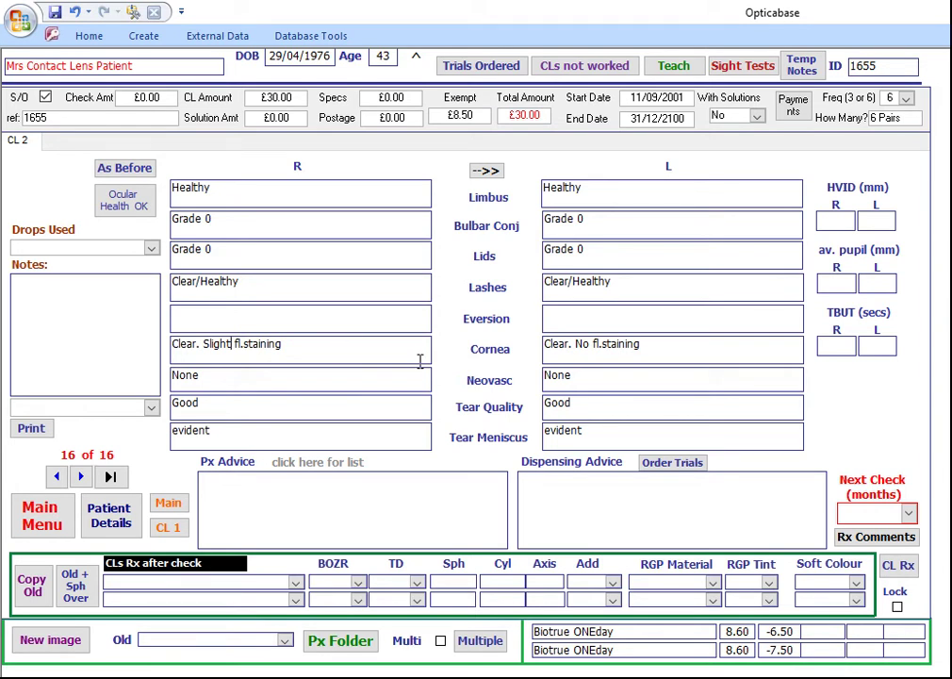
Enter advice 'Continue as now', a 12-month next check, and copy old lenses as after-check Rx
{"action": "left_click", "coordinate": [296, 490]}
{"action": "type", "text": "Continue as now"}
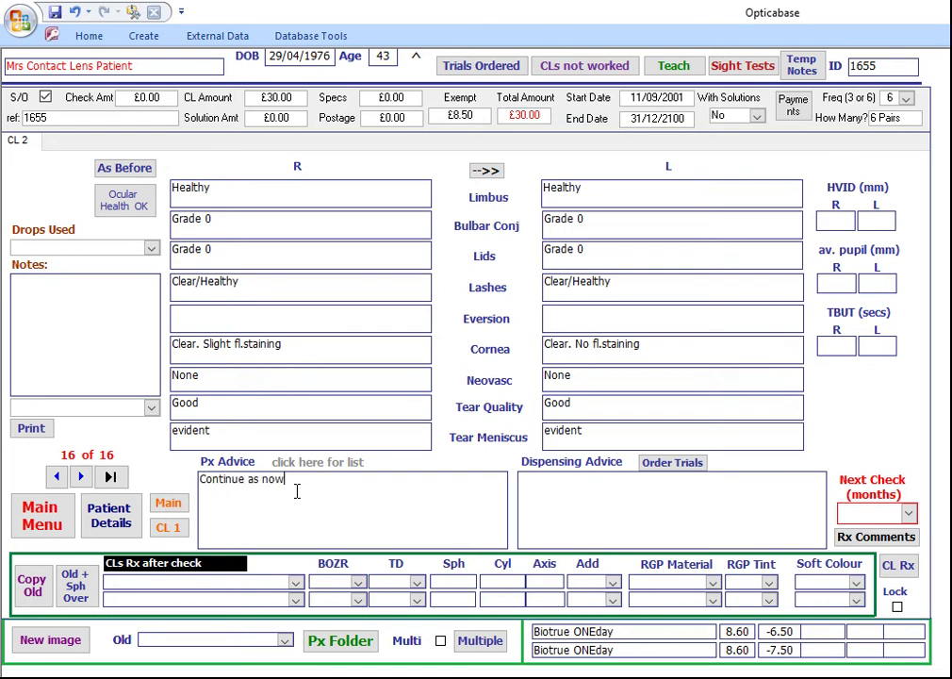
{"action": "left_click", "coordinate": [910, 514]}
{"action": "left_click", "coordinate": [851, 571]}
{"action": "left_click", "coordinate": [31, 585]}
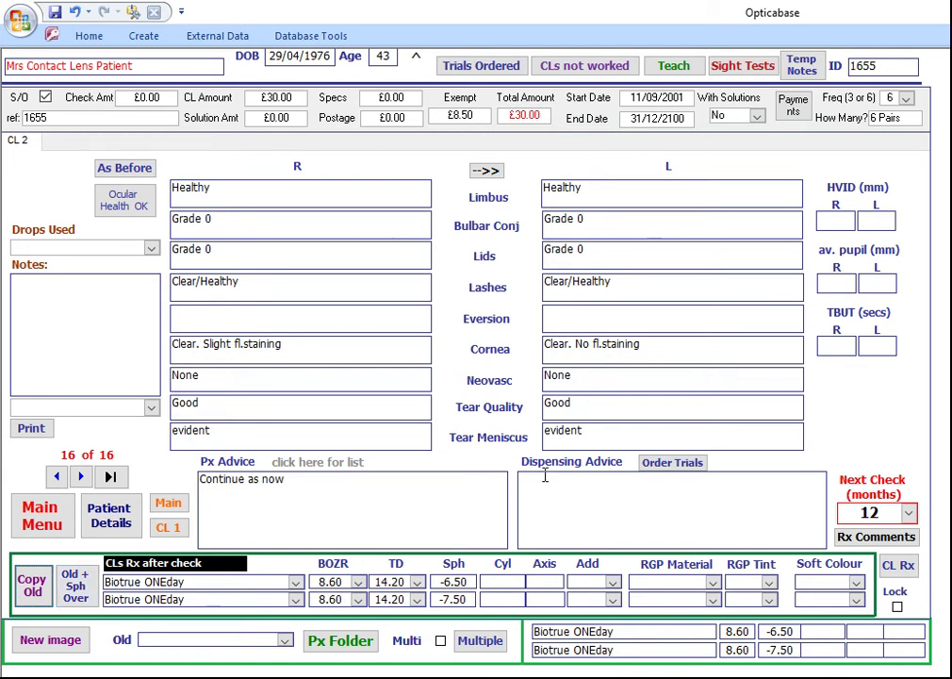
Order trial lenses and close the trial form so dispensing advice reads 'Trials ordered.'
{"action": "left_click", "coordinate": [667, 471]}
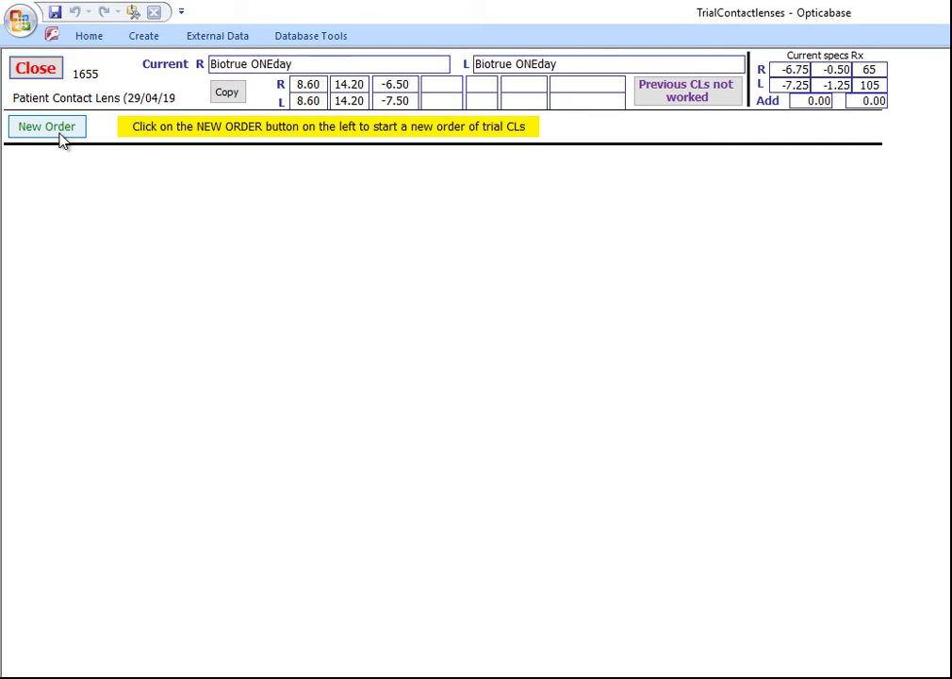
{"action": "left_click", "coordinate": [53, 68]}
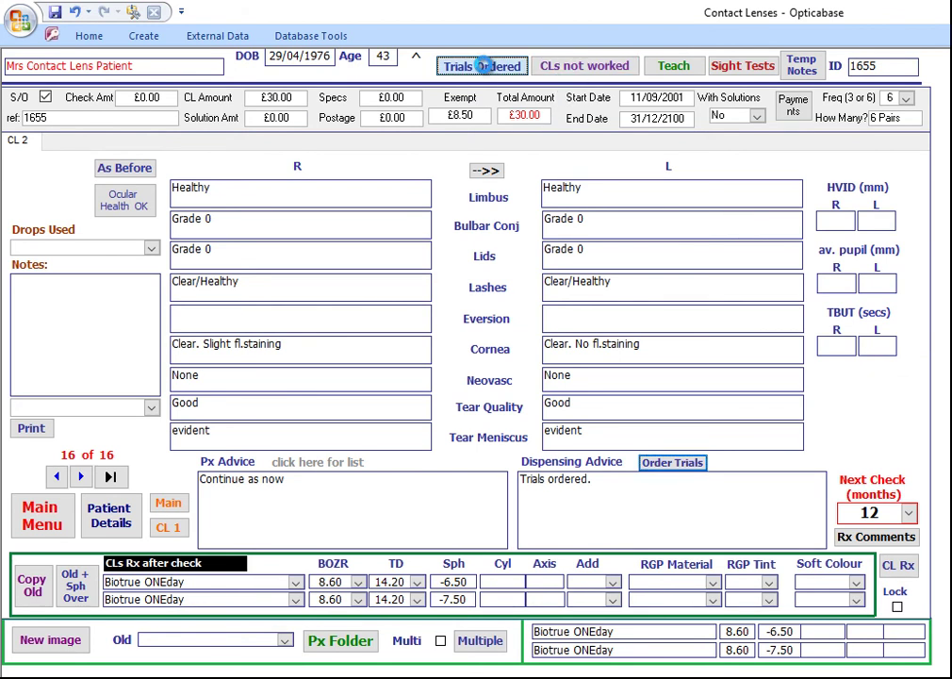
{"action": "left_click", "coordinate": [481, 68]}
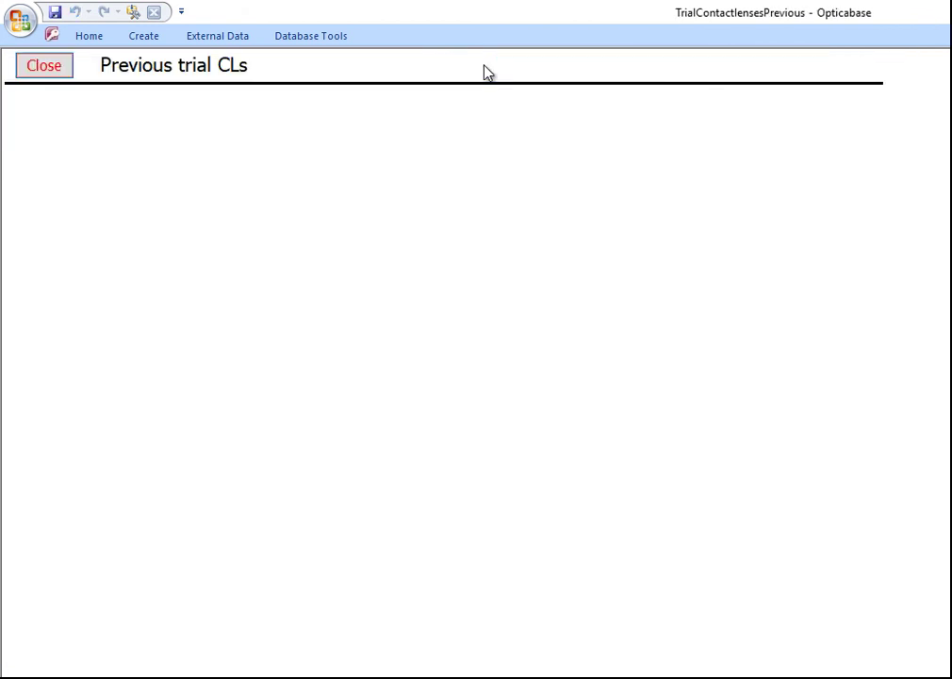
{"action": "left_click", "coordinate": [62, 66]}
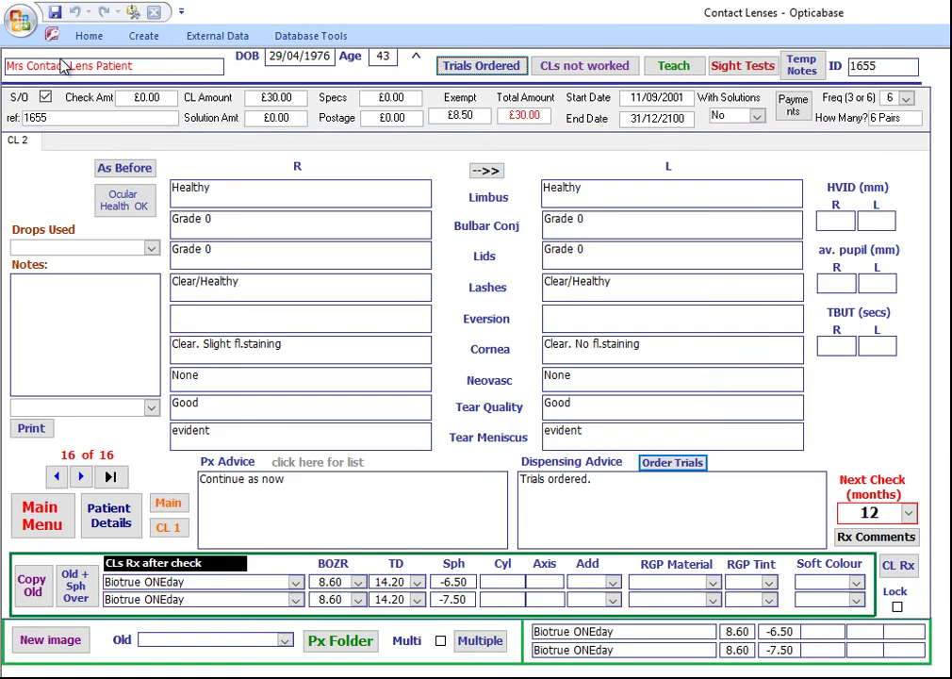
{"action": "left_click", "coordinate": [584, 70]}
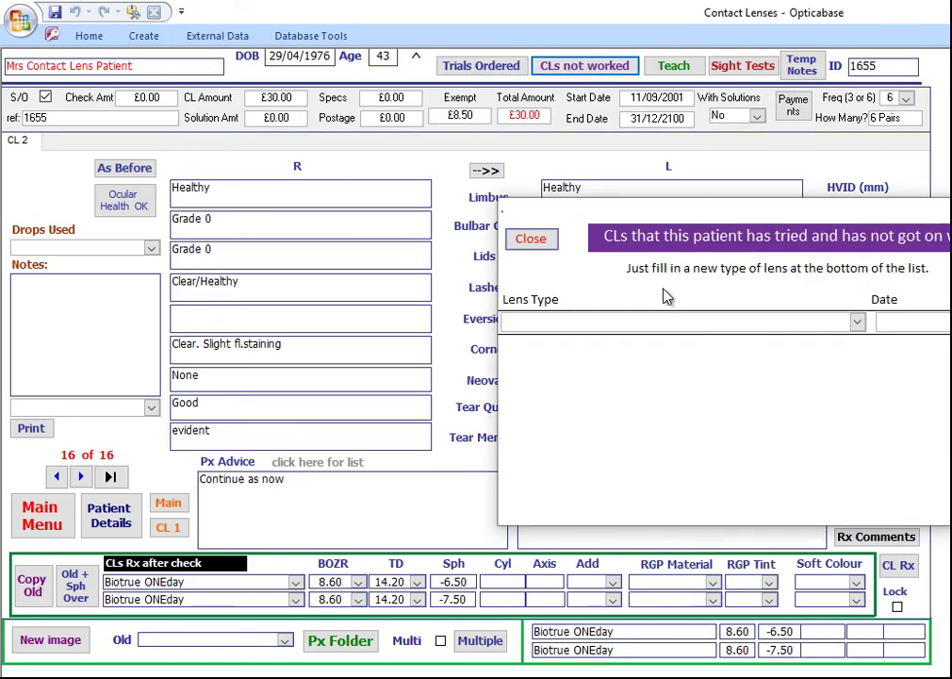
{"action": "left_click", "coordinate": [531, 238]}
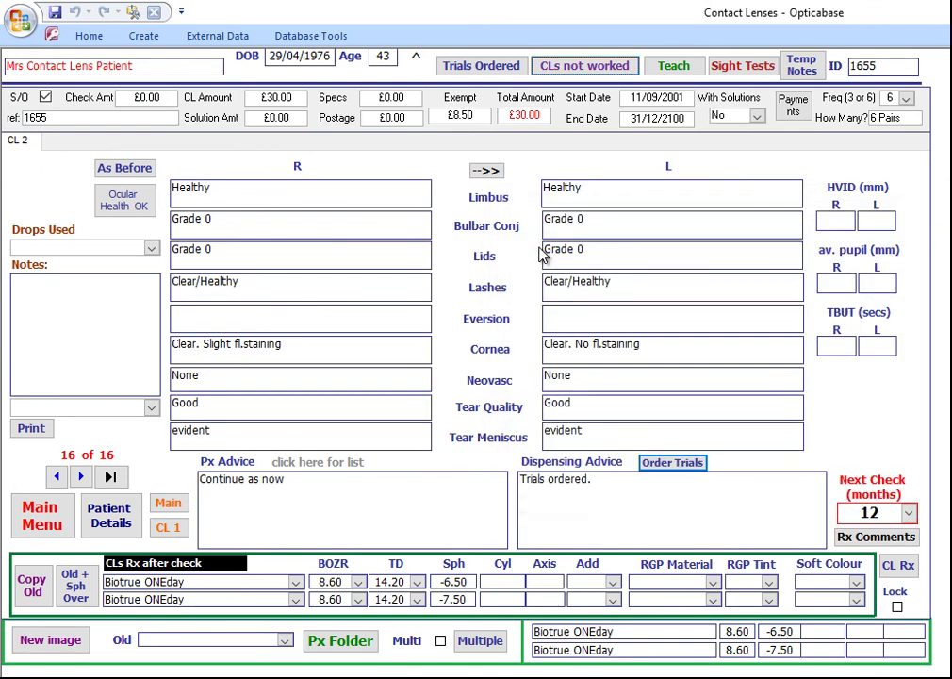
{"action": "left_click", "coordinate": [675, 66]}
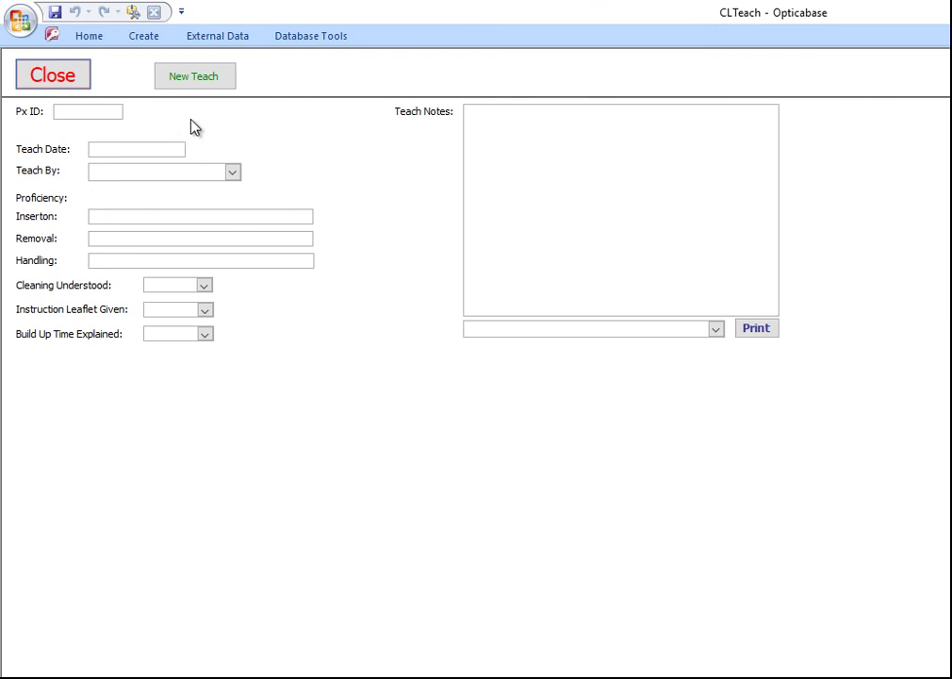
{"action": "left_click", "coordinate": [53, 83]}
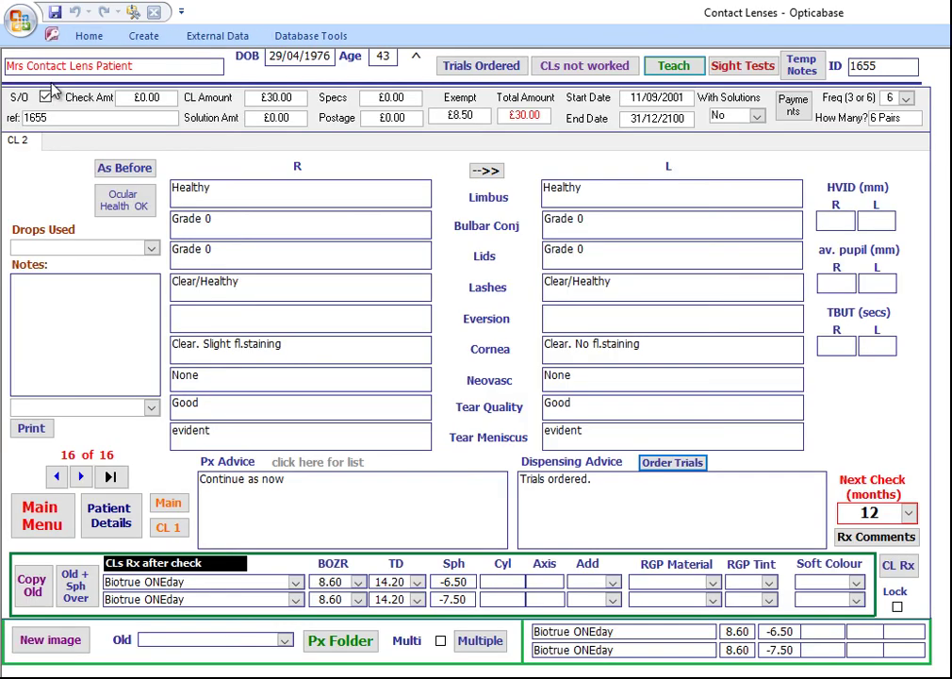
View the latest sight test, then open Temporary notes, type 'fdhghf' and move it top right
{"action": "left_click", "coordinate": [746, 68]}
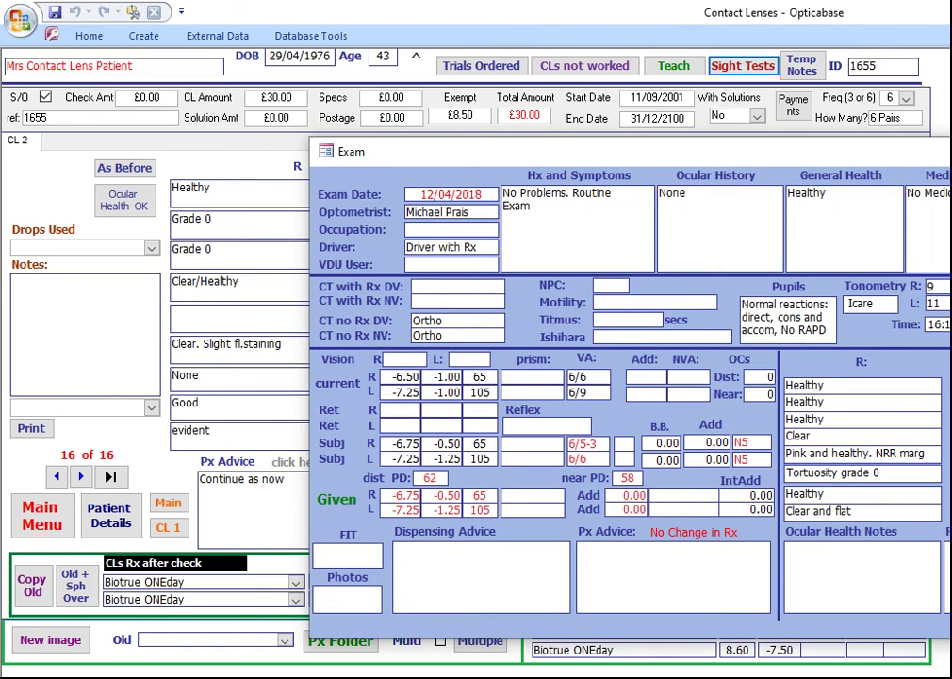
{"action": "key", "text": "Escape"}
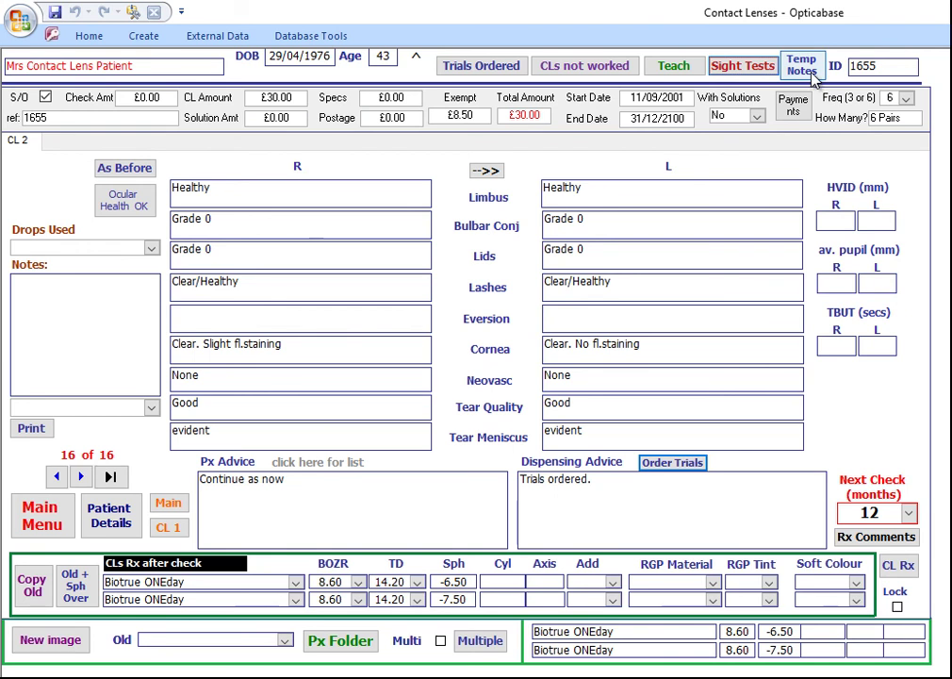
{"action": "left_click", "coordinate": [802, 66]}
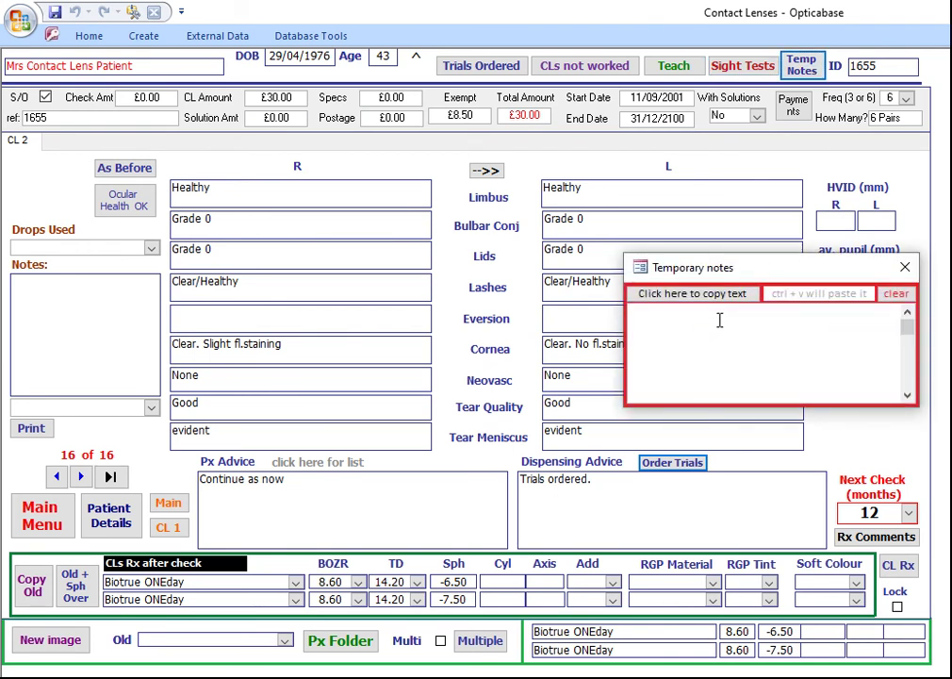
{"action": "type", "text": "fdhghf"}
{"action": "left_click_drag", "start_coordinate": [750, 272], "coordinate": [855, 174]}
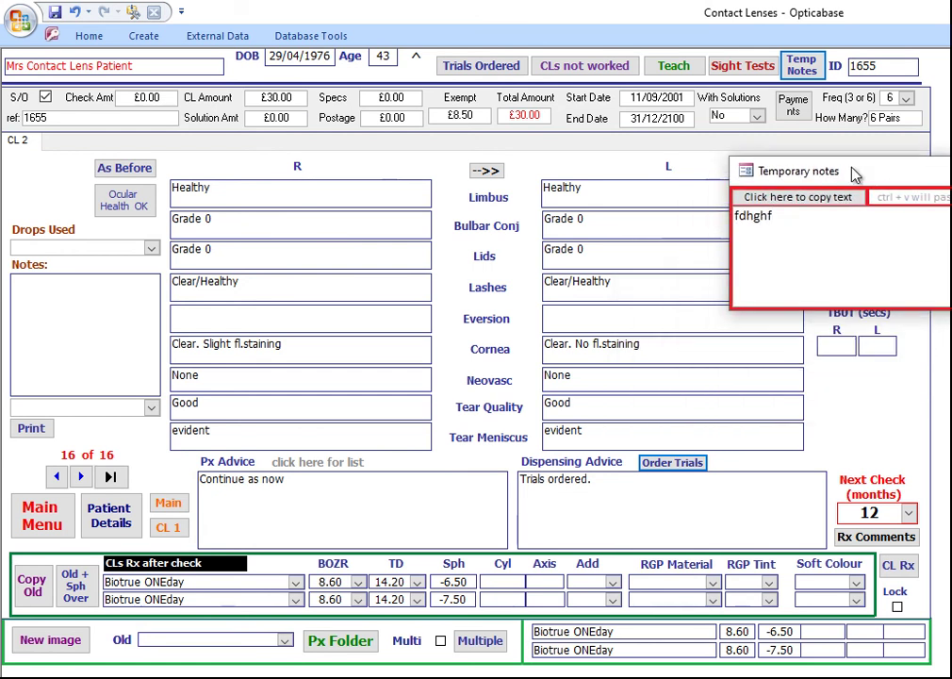
Switch to the CL 1 page, hide the temporary notes, and exit to the Boothstown main menu
{"action": "left_click", "coordinate": [168, 505]}
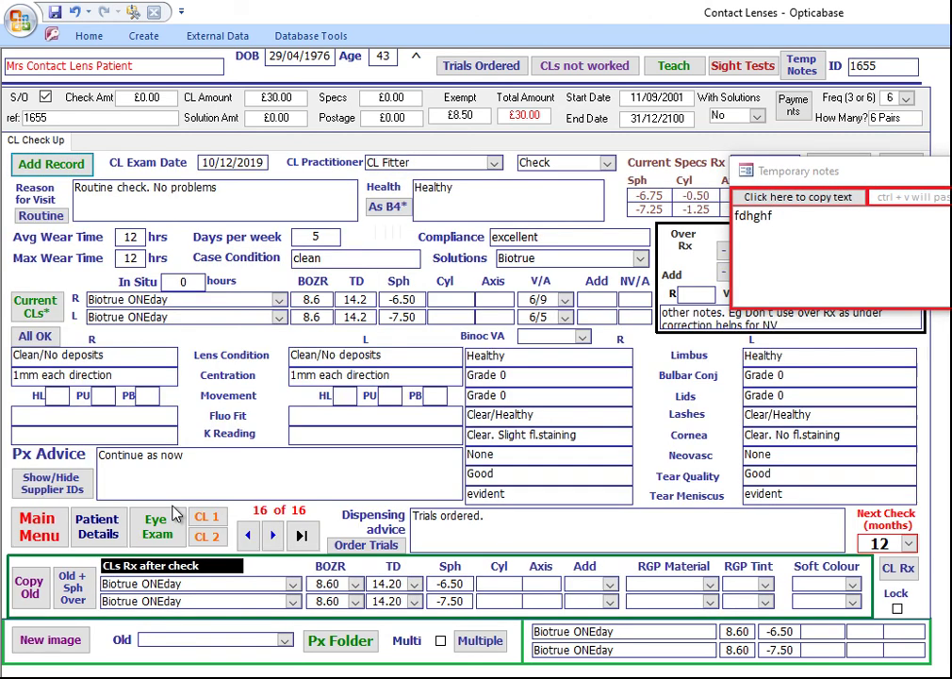
{"action": "left_click", "coordinate": [722, 271]}
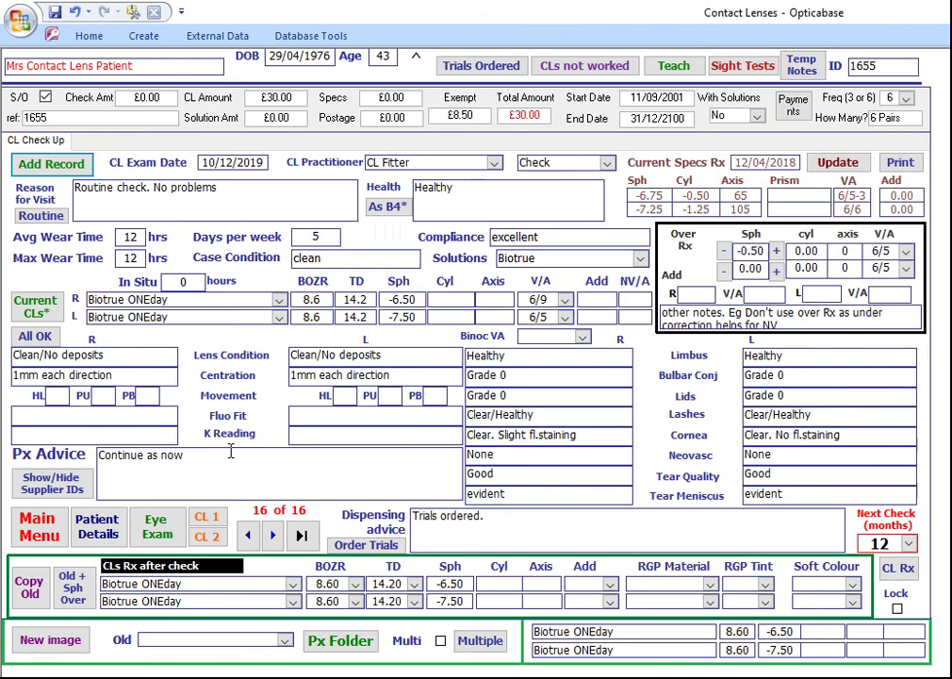
{"action": "left_click", "coordinate": [49, 541]}
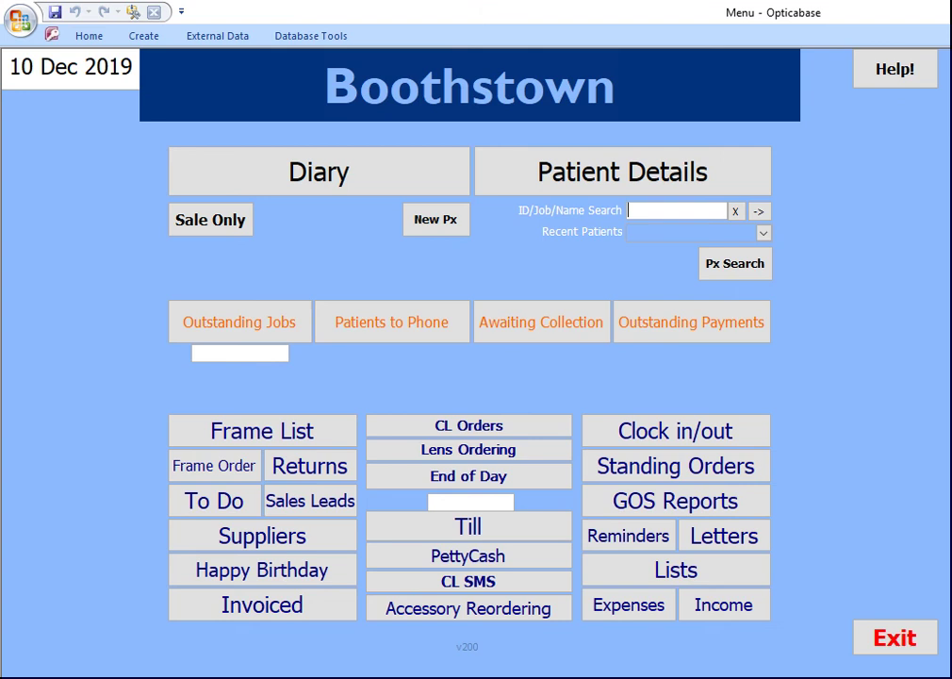